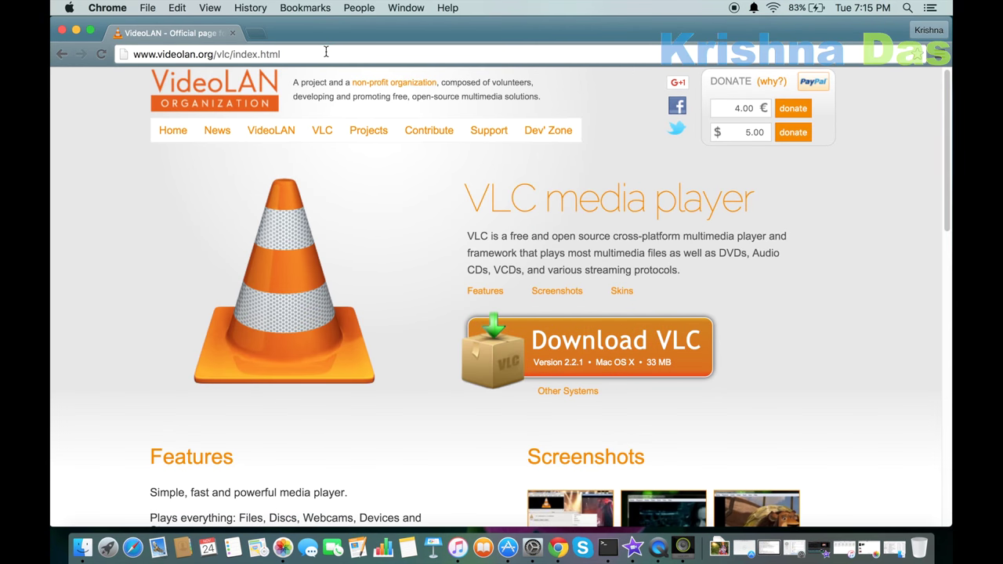
Download vlc-2.2.1.dmg for Mac OS X in Chrome and open it from the download shelf
{"action": "left_click", "coordinate": [326, 52]}
{"action": "left_click", "coordinate": [619, 364]}
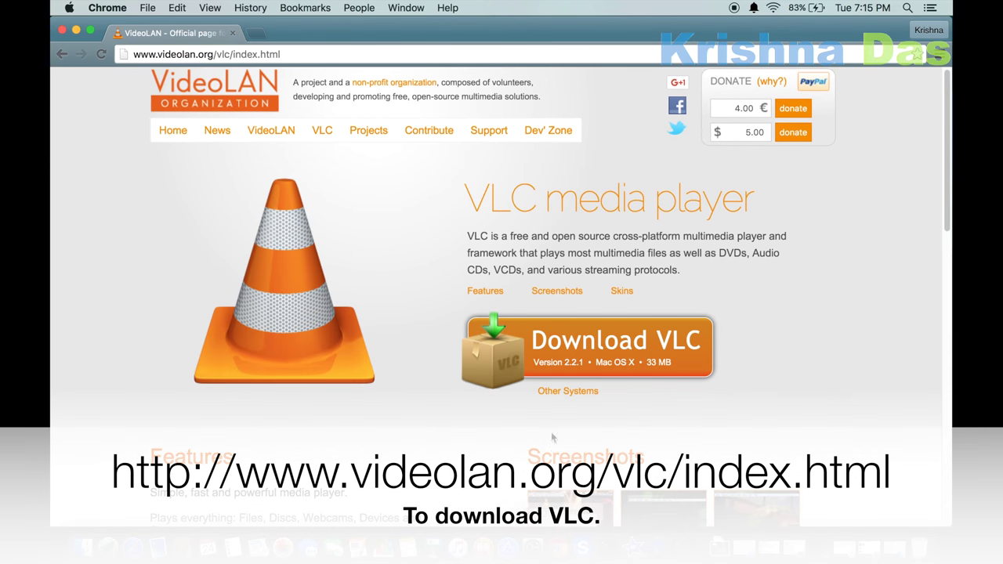
{"action": "left_click", "coordinate": [326, 51]}
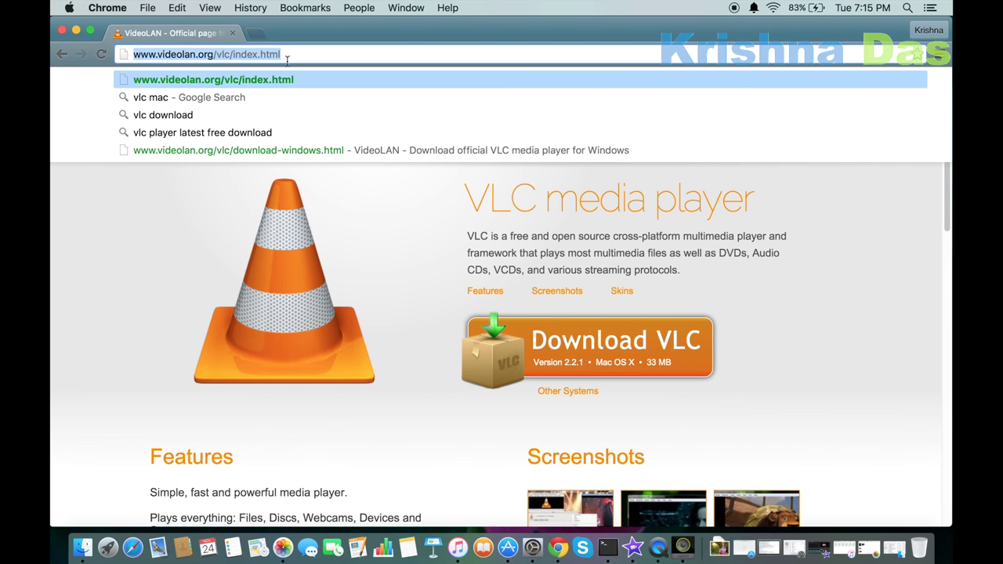
{"action": "left_click", "coordinate": [398, 57]}
{"action": "left_click", "coordinate": [415, 310]}
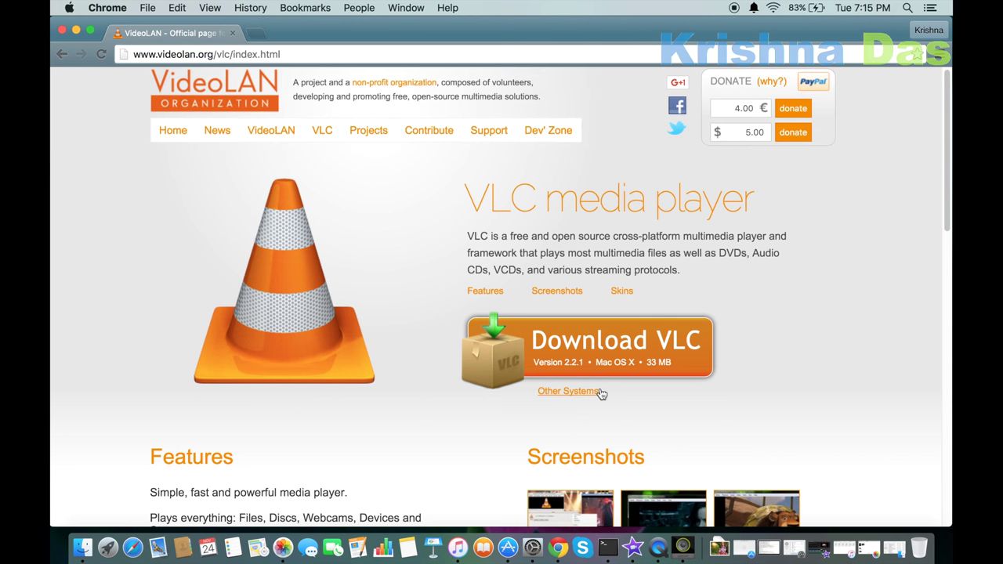
{"action": "left_click", "coordinate": [620, 356]}
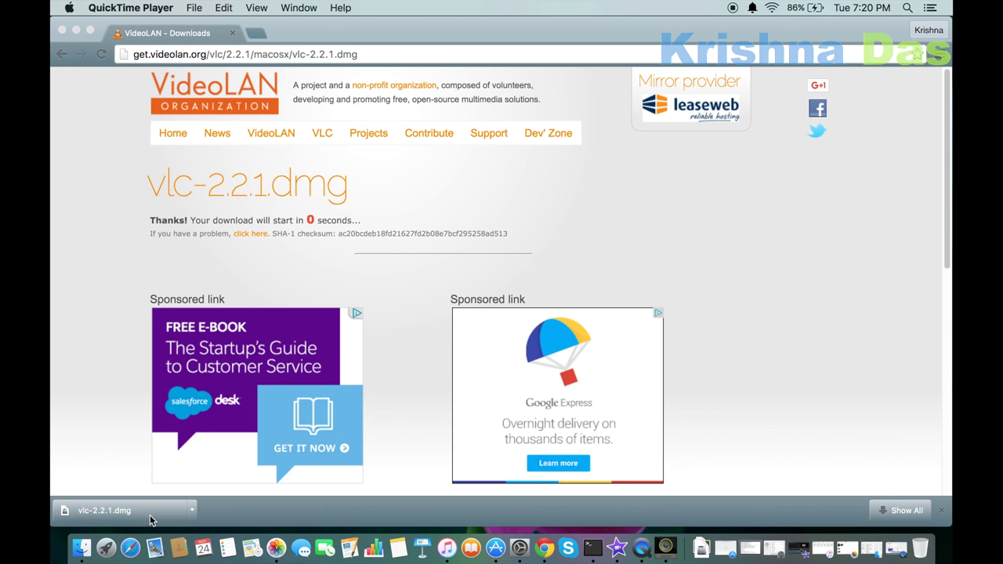
{"action": "left_click", "coordinate": [117, 512]}
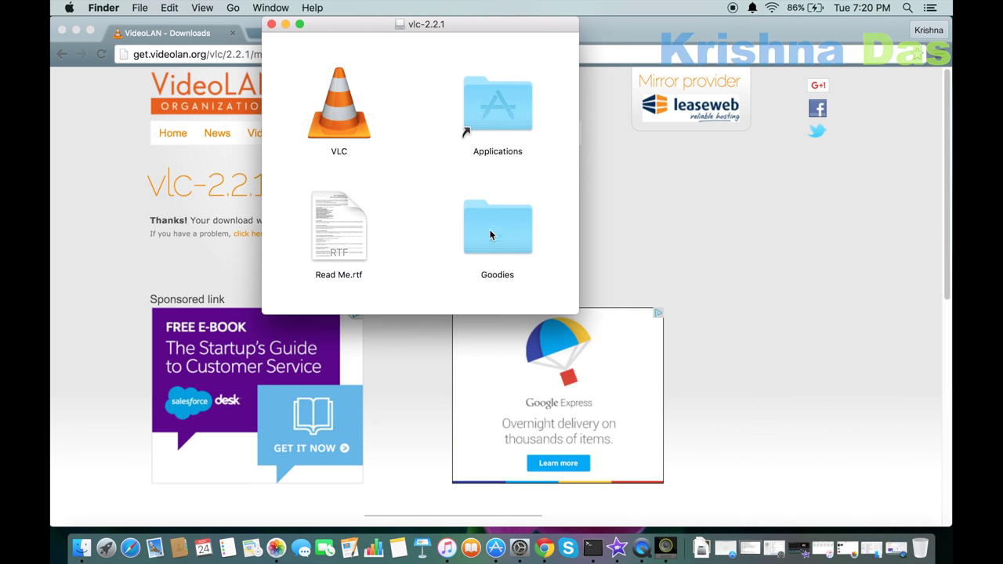
Copy the VLC app from the vlc-2.2.1 disk image into the Applications folder
{"action": "mouse_move", "coordinate": [313, 49]}
{"action": "left_mouse_down"}
{"action": "mouse_move", "coordinate": [351, 153]}
{"action": "mouse_move", "coordinate": [349, 251]}
{"action": "mouse_move", "coordinate": [335, 239]}
{"action": "left_mouse_up"}
{"action": "mouse_move", "coordinate": [345, 113]}
{"action": "left_mouse_down"}
{"action": "mouse_move", "coordinate": [364, 117]}
{"action": "mouse_move", "coordinate": [358, 109]}
{"action": "mouse_move", "coordinate": [345, 172]}
{"action": "left_mouse_up"}
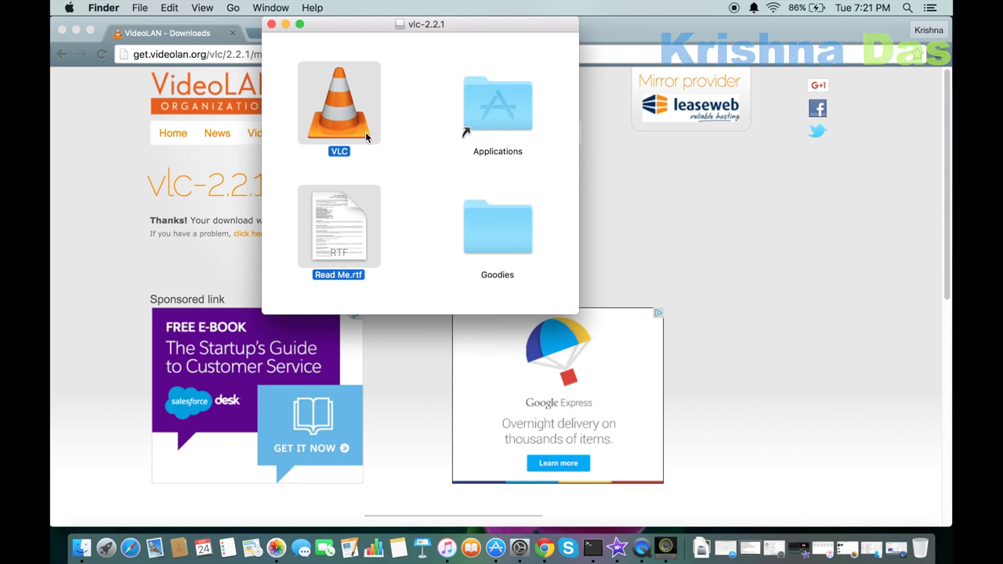
{"action": "left_click", "coordinate": [399, 204]}
{"action": "mouse_move", "coordinate": [357, 118]}
{"action": "left_mouse_down"}
{"action": "mouse_move", "coordinate": [439, 107]}
{"action": "mouse_move", "coordinate": [544, 125]}
{"action": "left_mouse_up"}
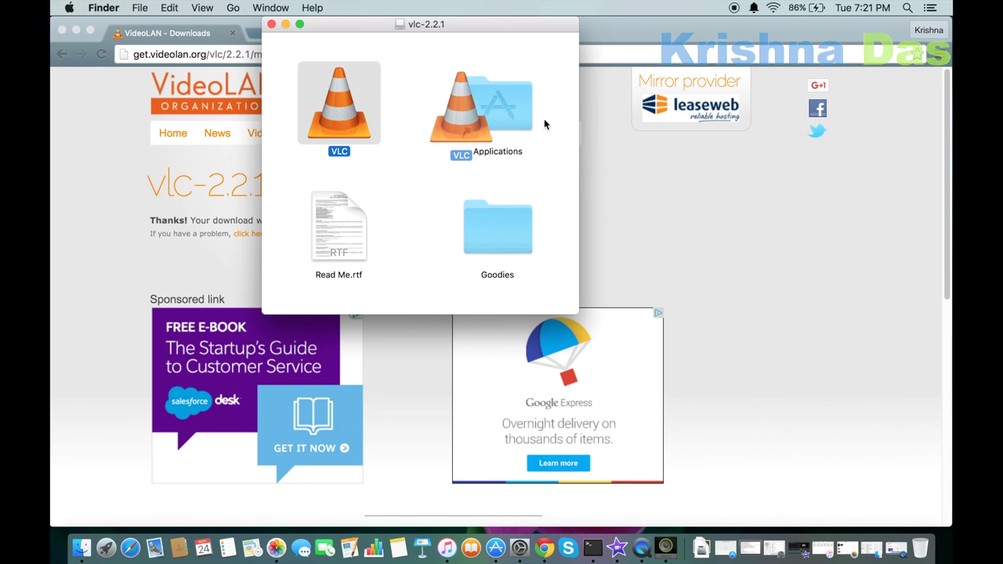
{"action": "left_click_drag", "start_coordinate": [364, 107], "coordinate": [501, 110]}
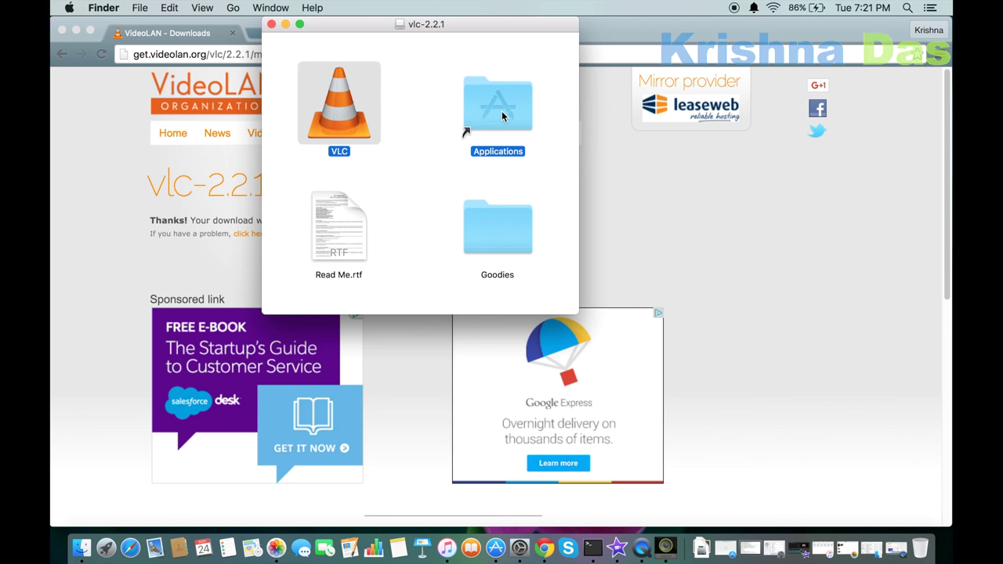
Drag Read Me.rtf onto the Applications folder as well
{"action": "left_click", "coordinate": [353, 214]}
{"action": "mouse_move", "coordinate": [353, 214]}
{"action": "left_mouse_down"}
{"action": "mouse_move", "coordinate": [463, 171]}
{"action": "mouse_move", "coordinate": [522, 115]}
{"action": "left_mouse_up"}
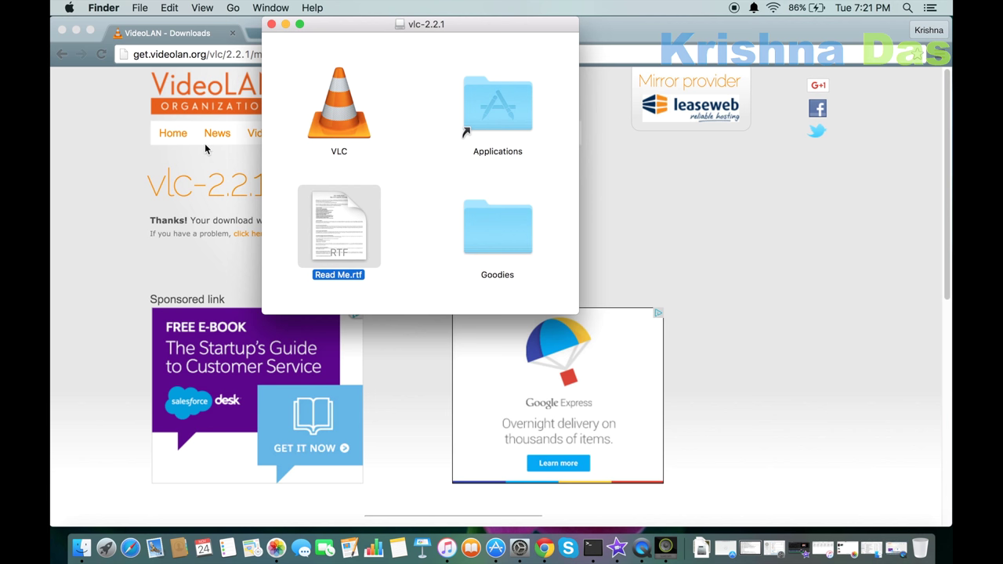
{"action": "mouse_move", "coordinate": [337, 227]}
{"action": "left_mouse_down"}
{"action": "mouse_move", "coordinate": [485, 139]}
{"action": "mouse_move", "coordinate": [480, 123]}
{"action": "left_mouse_up"}
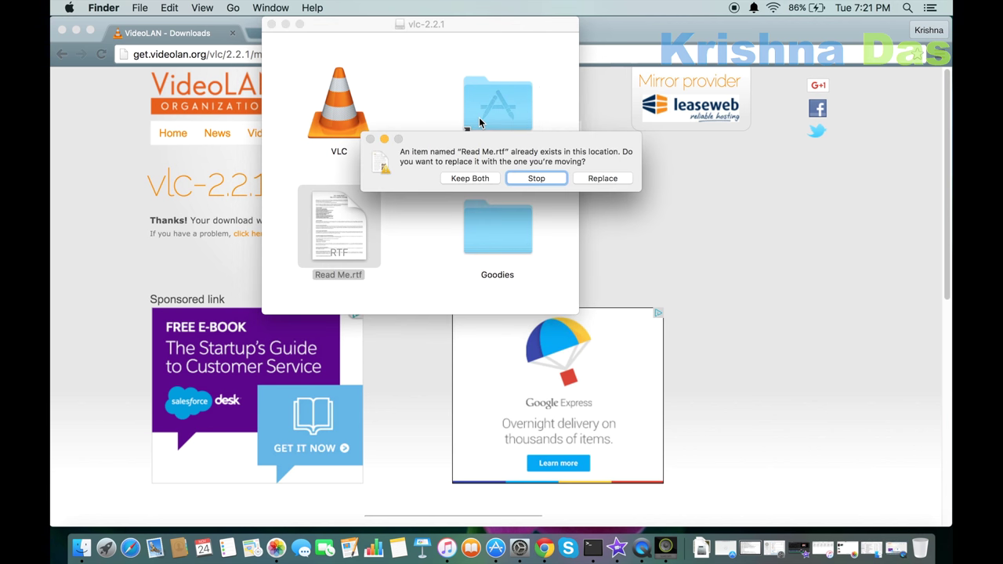
Cancel replacing the existing Read Me.rtf and try moving it to Goodies and Applications
{"action": "left_click", "coordinate": [548, 182]}
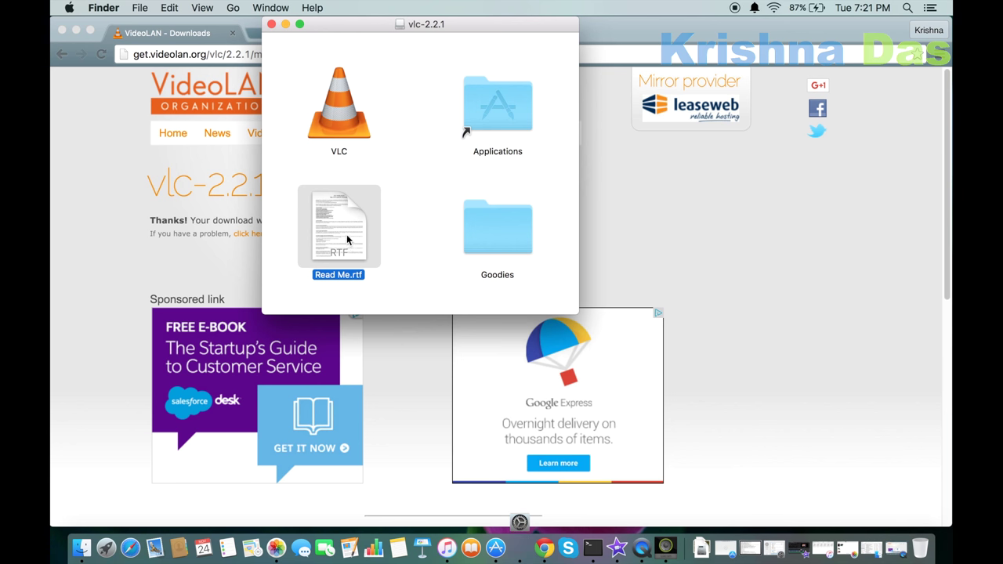
{"action": "left_click_drag", "start_coordinate": [361, 235], "coordinate": [536, 245]}
{"action": "mouse_move", "coordinate": [324, 235]}
{"action": "left_mouse_down"}
{"action": "mouse_move", "coordinate": [494, 235]}
{"action": "mouse_move", "coordinate": [473, 259]}
{"action": "left_mouse_up"}
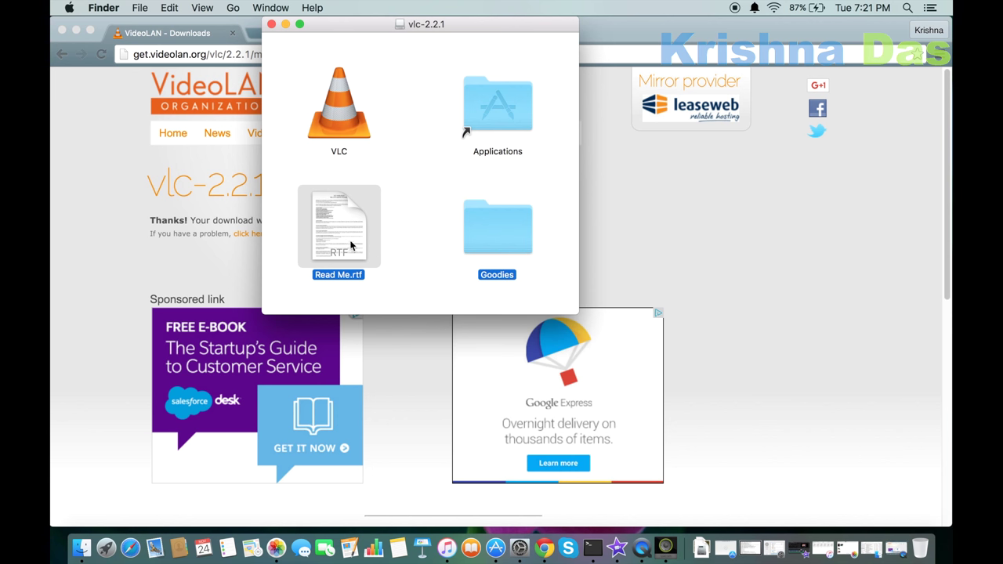
{"action": "mouse_move", "coordinate": [354, 246]}
{"action": "left_mouse_down"}
{"action": "mouse_move", "coordinate": [513, 235]}
{"action": "mouse_move", "coordinate": [506, 141]}
{"action": "mouse_move", "coordinate": [510, 287]}
{"action": "mouse_move", "coordinate": [501, 275]}
{"action": "left_mouse_up"}
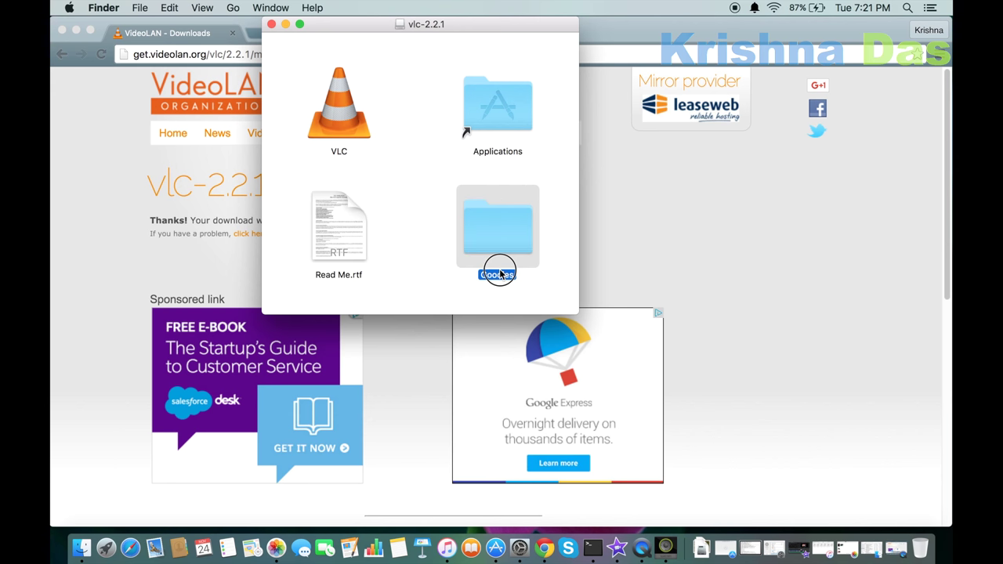
Read Read Me.rtf in TextEdit, then minimize it and the vlc-2.2.1 window
{"action": "double_click", "coordinate": [342, 257]}
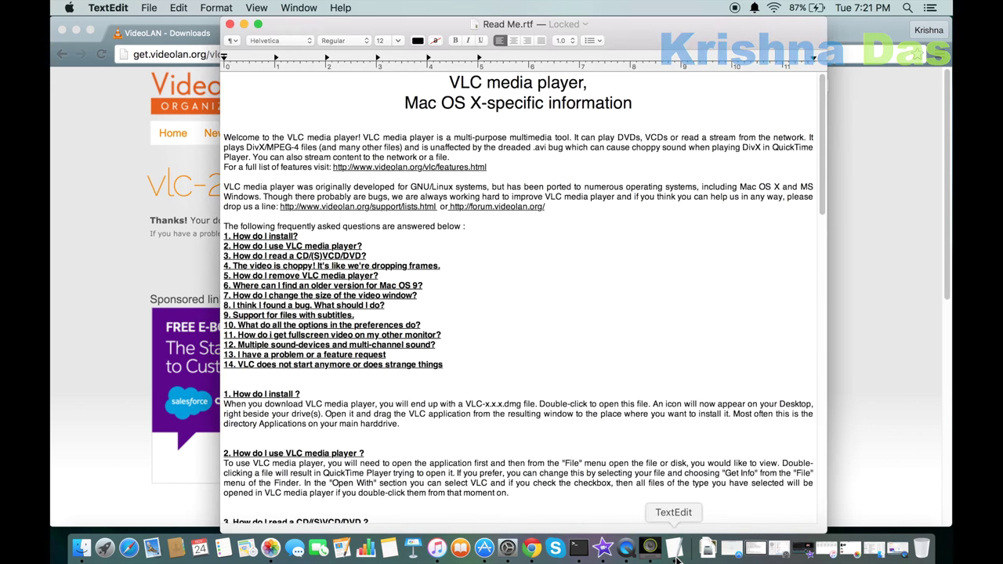
{"action": "left_click", "coordinate": [243, 24]}
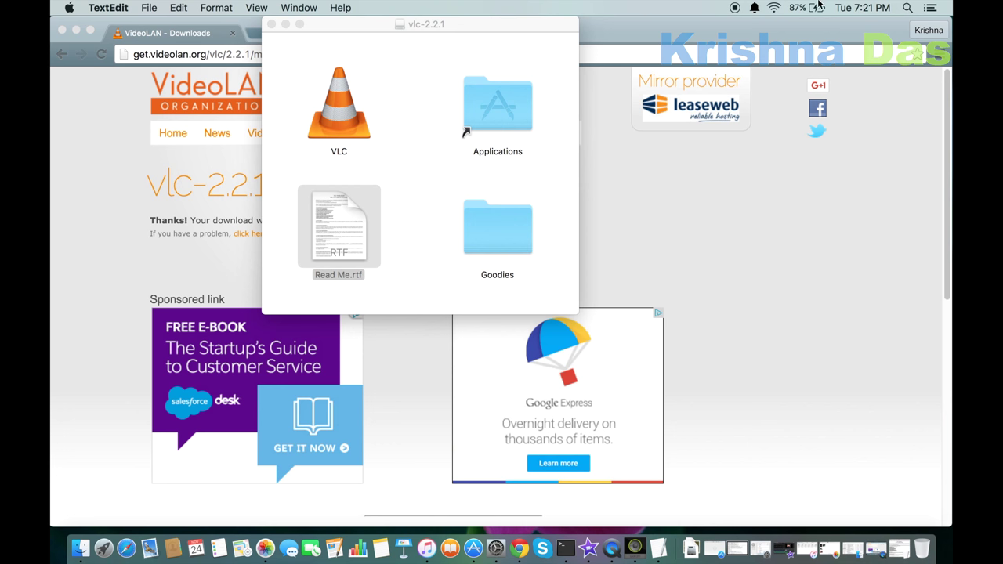
{"action": "left_click", "coordinate": [285, 25]}
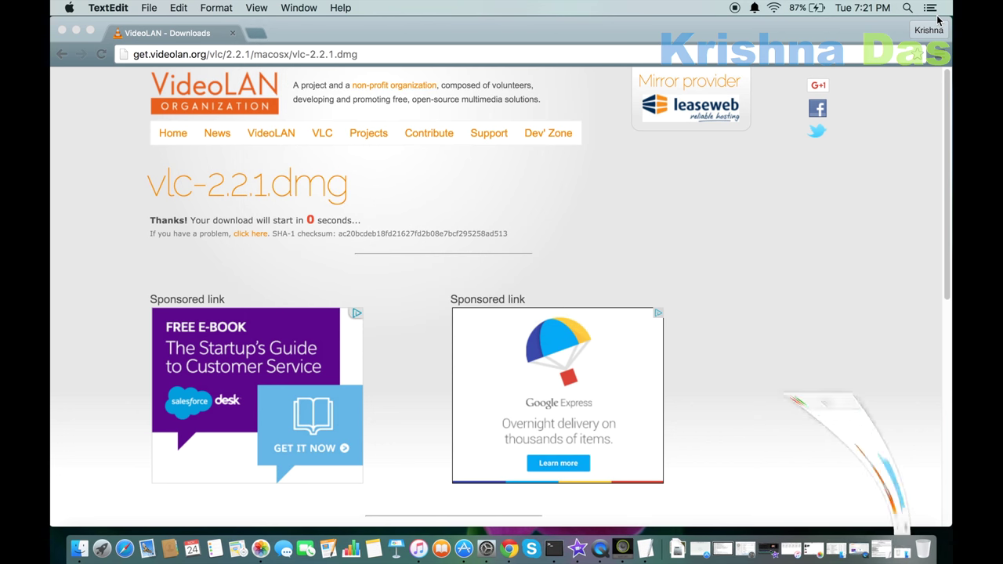
Search Spotlight for 'vlc', launch VLC, and confirm opening the downloaded app
{"action": "left_click", "coordinate": [906, 7]}
{"action": "type", "text": "vlc"}
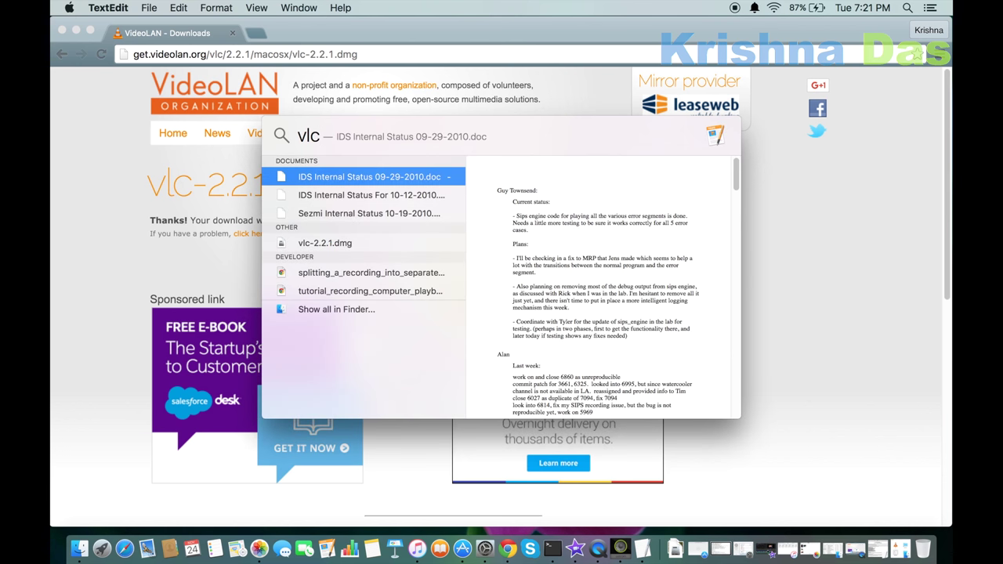
{"action": "key", "text": "BackSpace"}
{"action": "key", "text": "BackSpace"}
{"action": "type", "text": "i"}
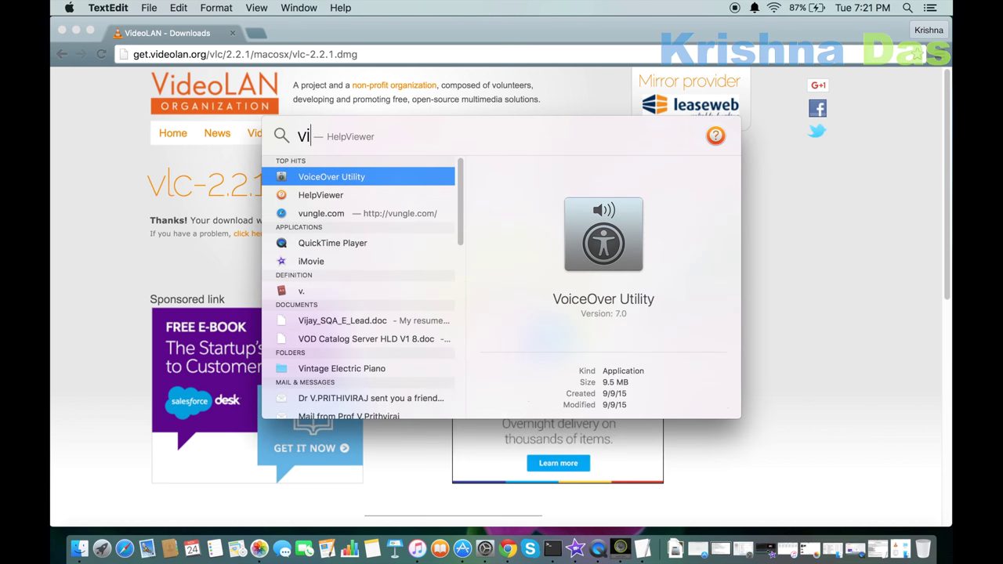
{"action": "type", "text": "de"}
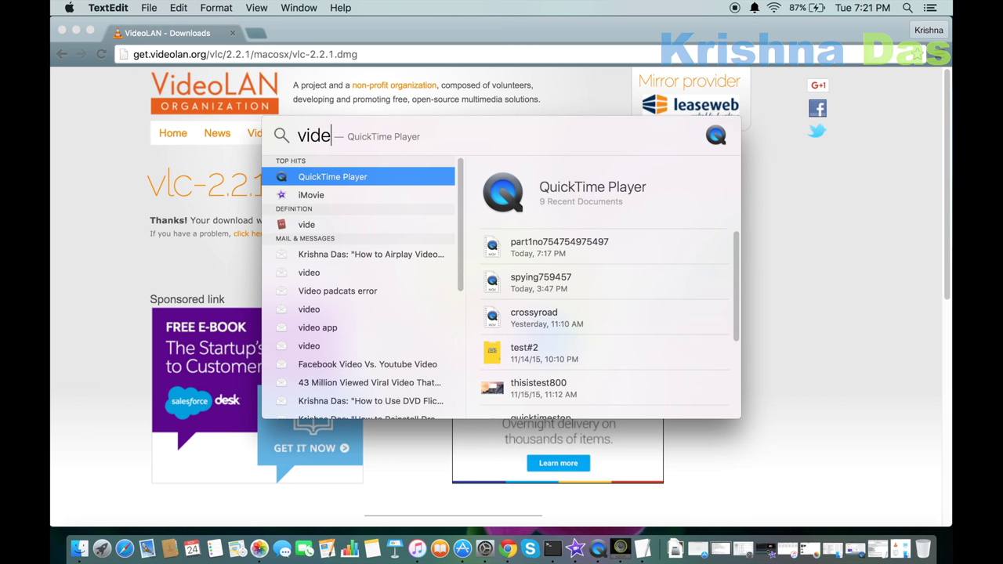
{"action": "key", "text": "BackSpace"}
{"action": "key", "text": "BackSpace"}
{"action": "key", "text": "BackSpace"}
{"action": "type", "text": "lc"}
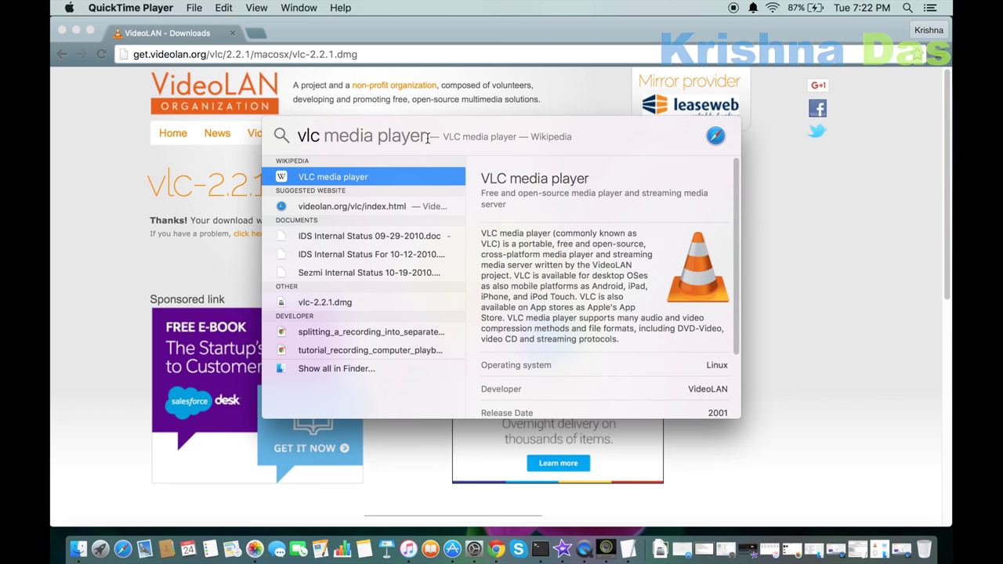
{"action": "key", "text": "BackSpace"}
{"action": "key", "text": "BackSpace"}
{"action": "key", "text": "BackSpace"}
{"action": "type", "text": "v"}
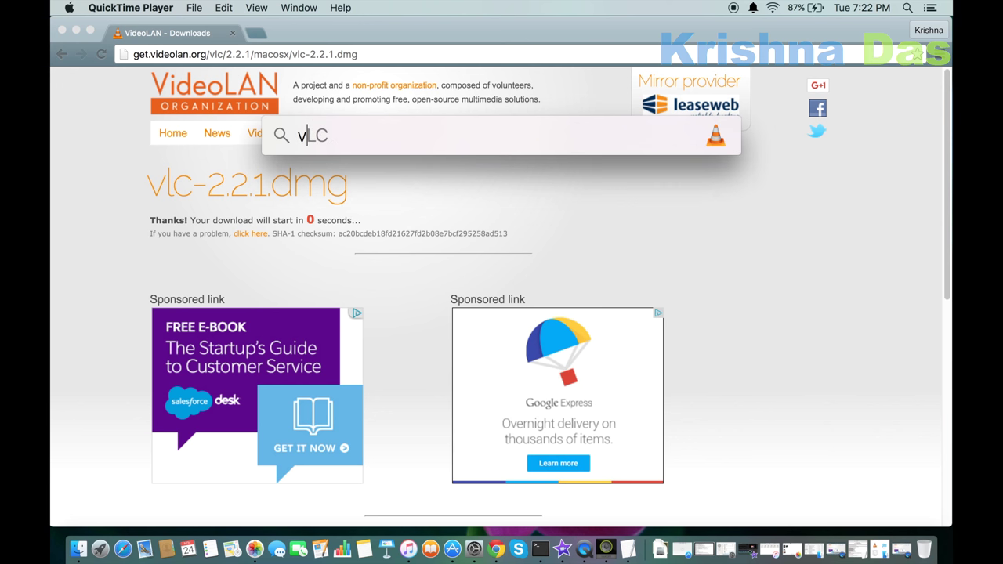
{"action": "key", "text": "Return"}
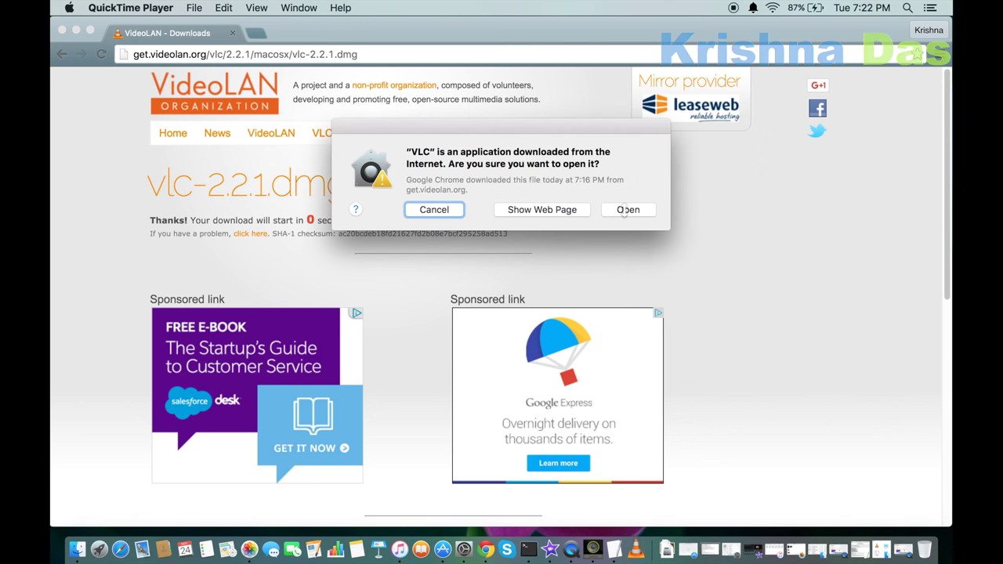
{"action": "left_click", "coordinate": [628, 210]}
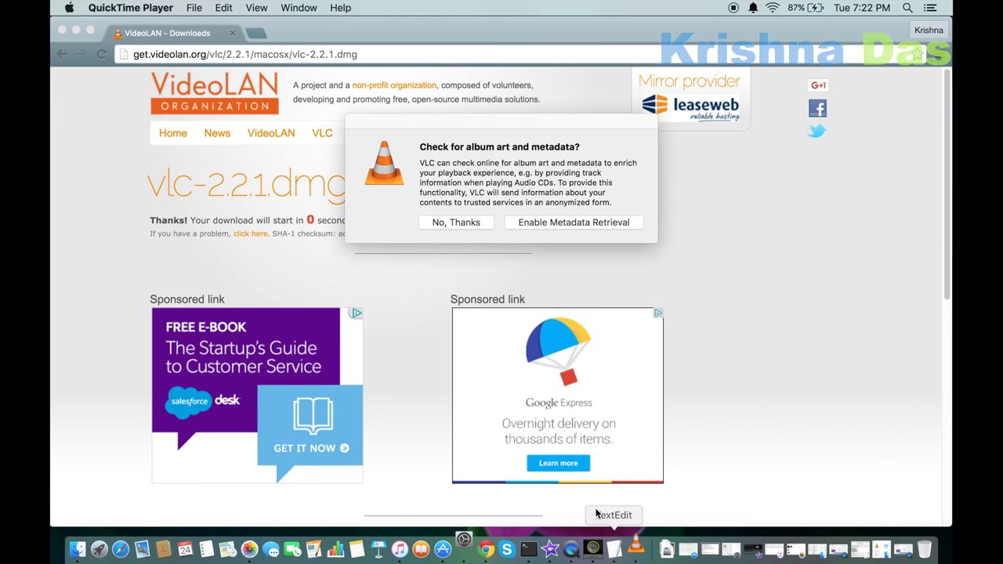
Enable metadata retrieval, then open krishnadasbettervideosbetterlearning.mp4 from Documents to play it
{"action": "left_click", "coordinate": [593, 223]}
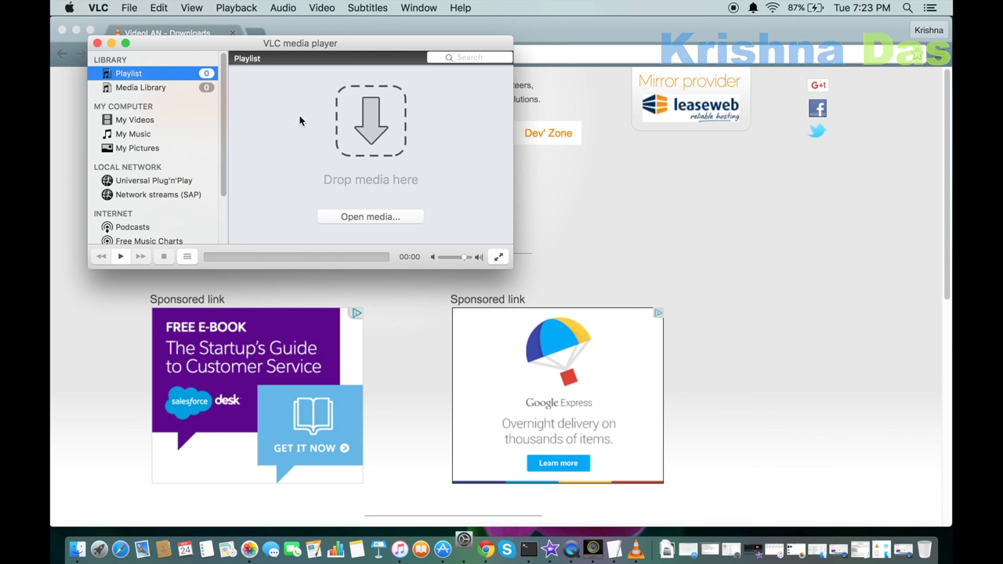
{"action": "left_click", "coordinate": [354, 219]}
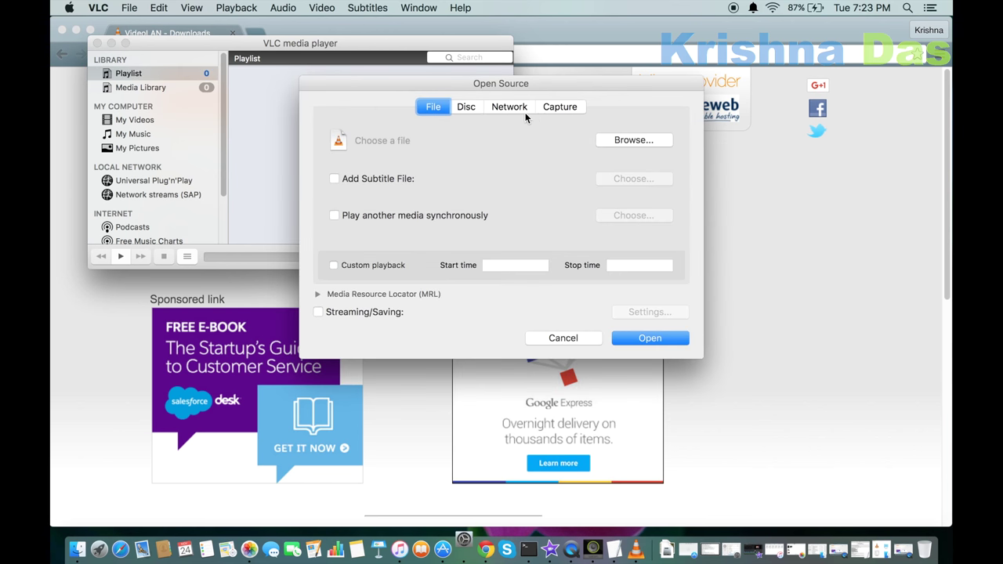
{"action": "left_click", "coordinate": [625, 140]}
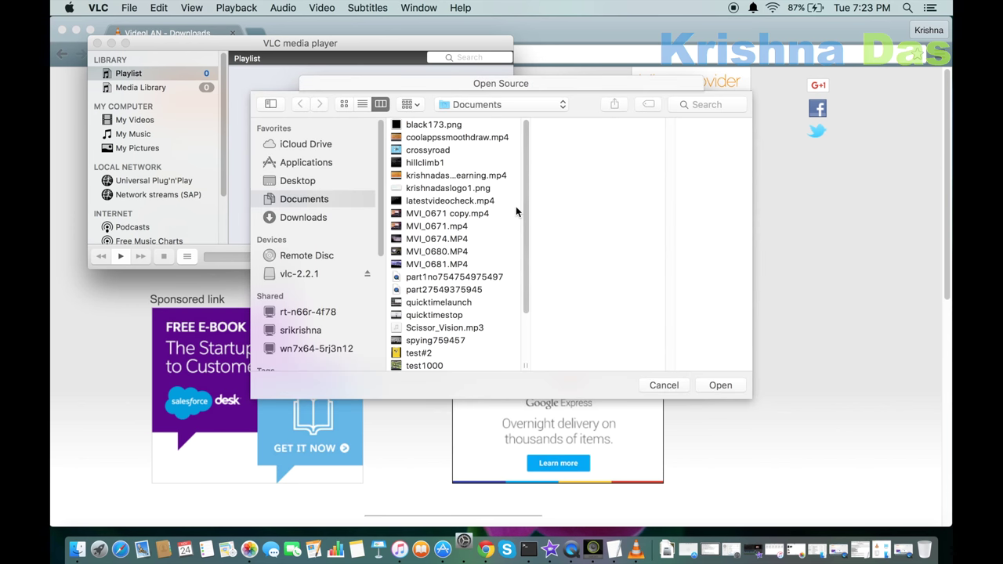
{"action": "left_click", "coordinate": [491, 175]}
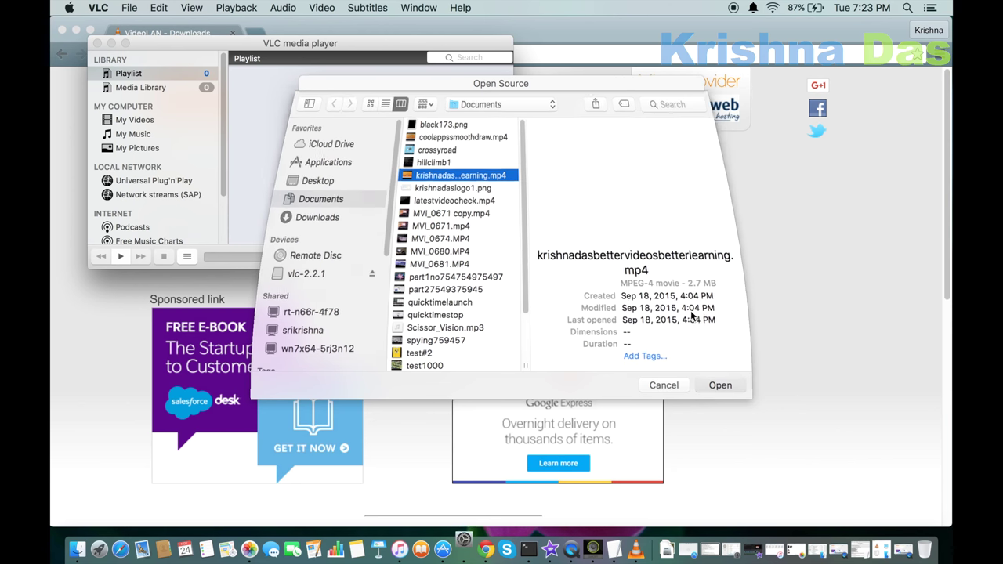
{"action": "left_click", "coordinate": [720, 385]}
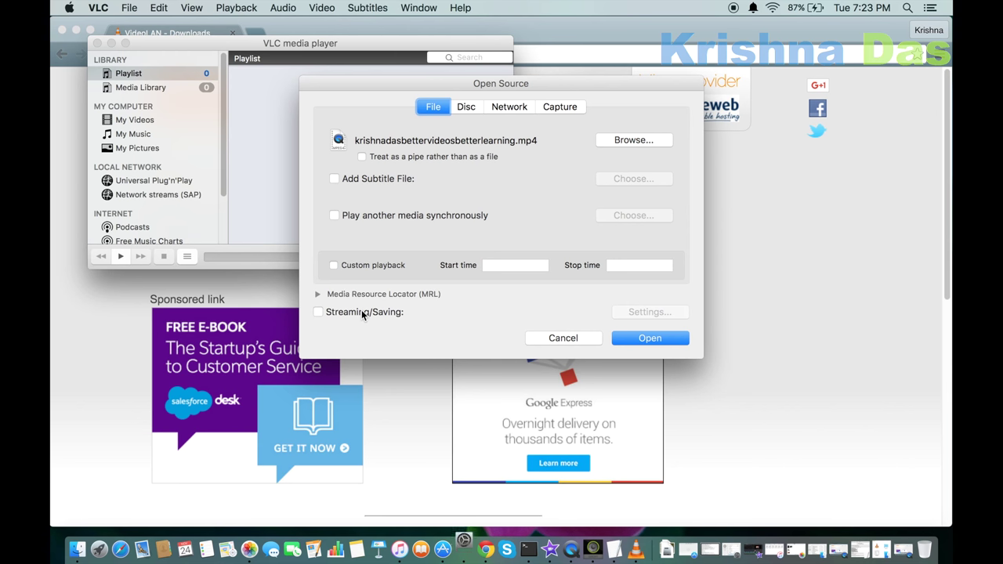
{"action": "left_click", "coordinate": [661, 335]}
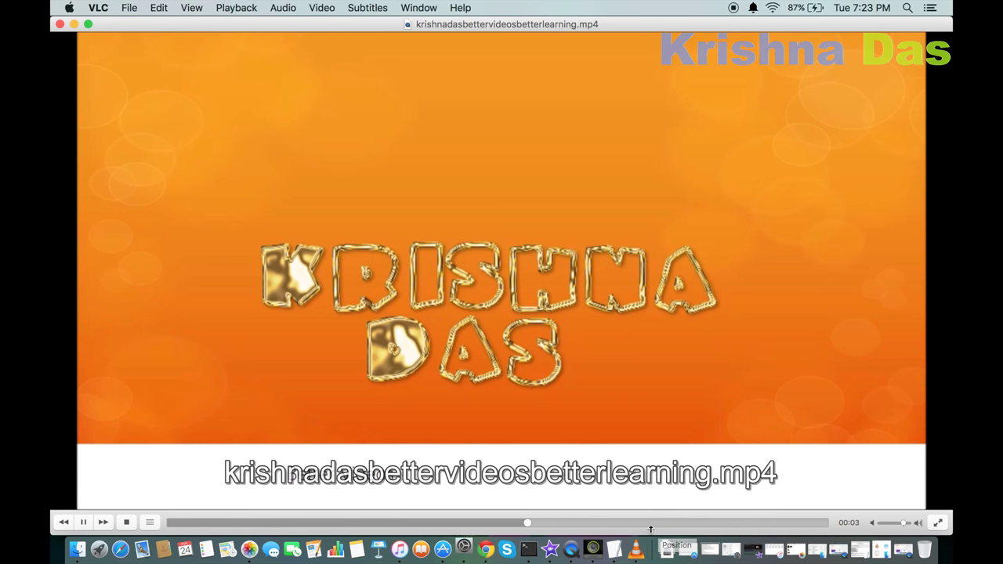
Seek back to 00:02 so the intro's 'Better Videos' caption plays again
{"action": "left_click", "coordinate": [272, 521]}
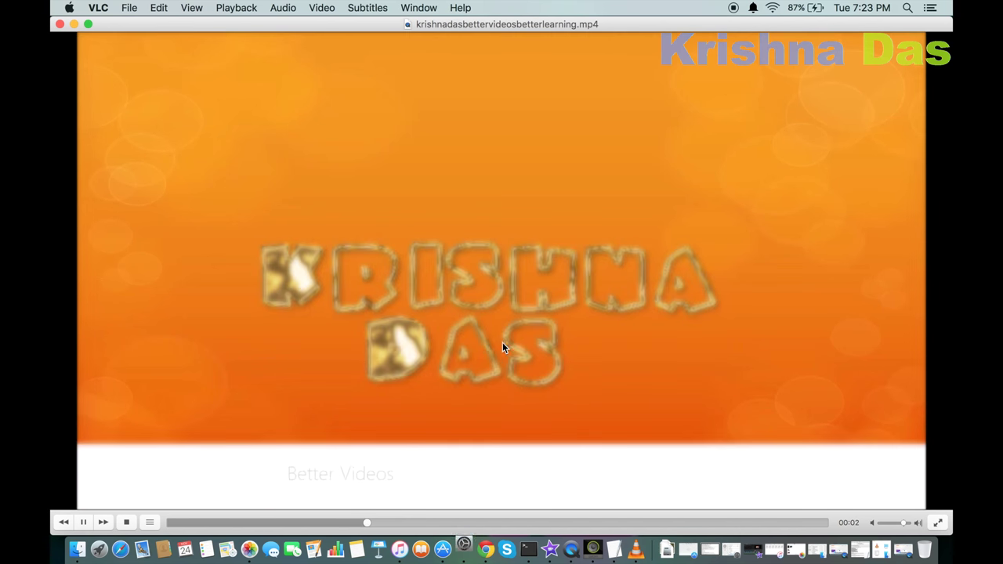